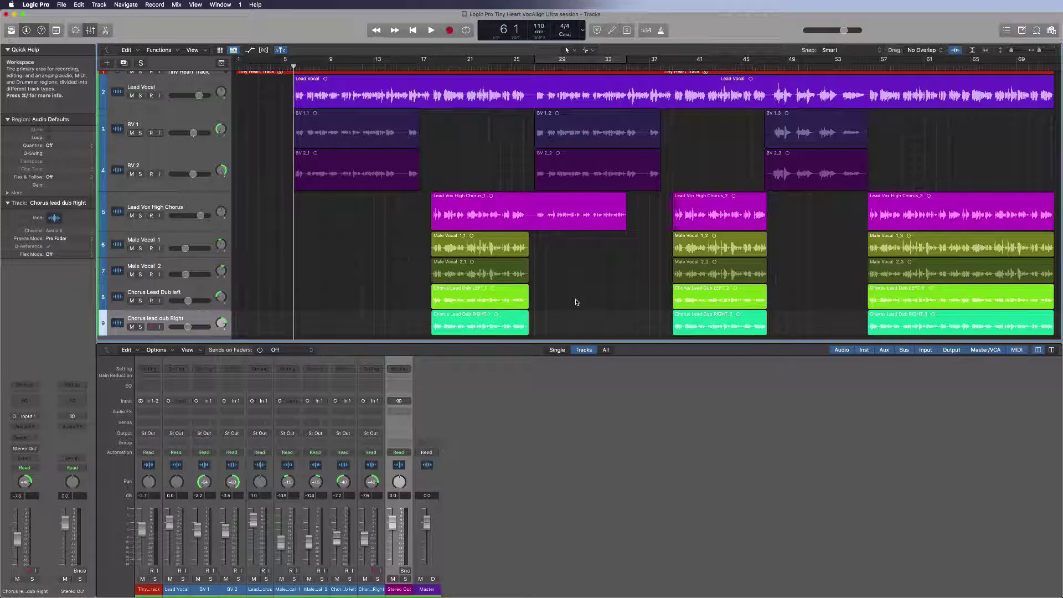
Play and stop the session, then hide the mixer and show it again
{"action": "key", "text": "space"}
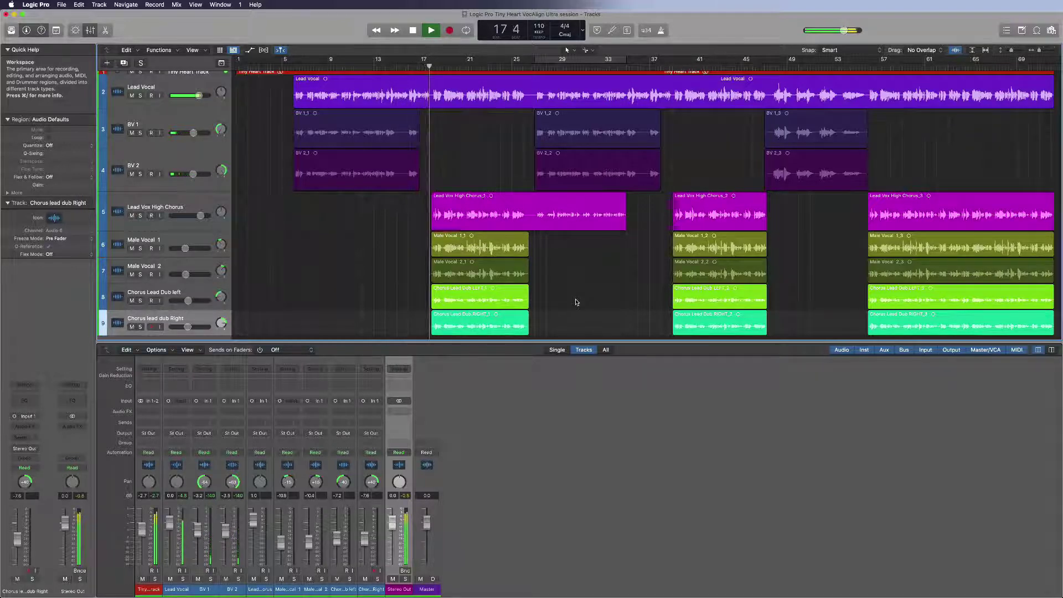
{"action": "key", "text": "space"}
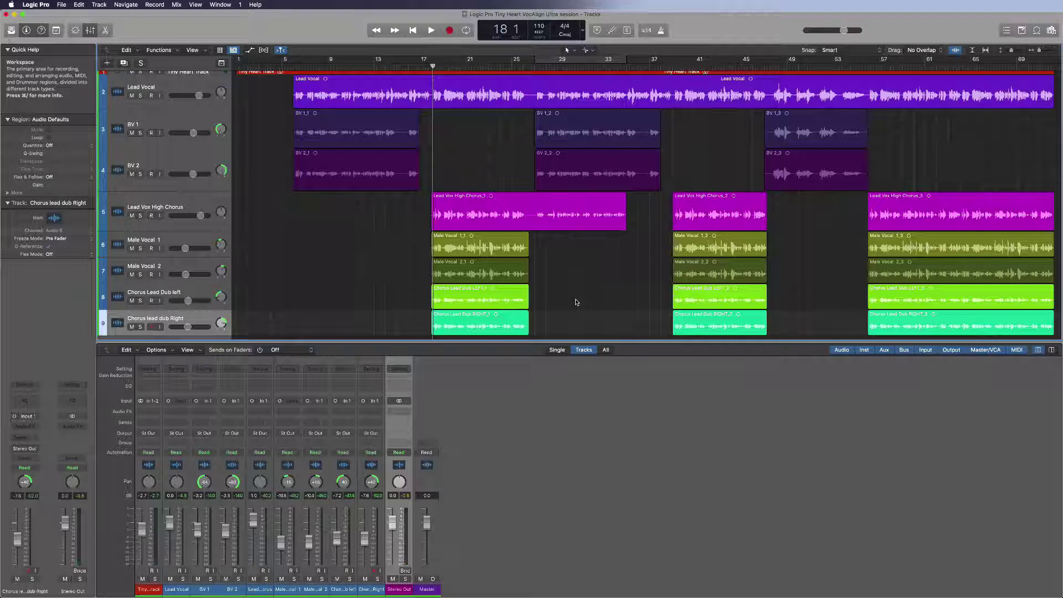
{"action": "key", "text": "x"}
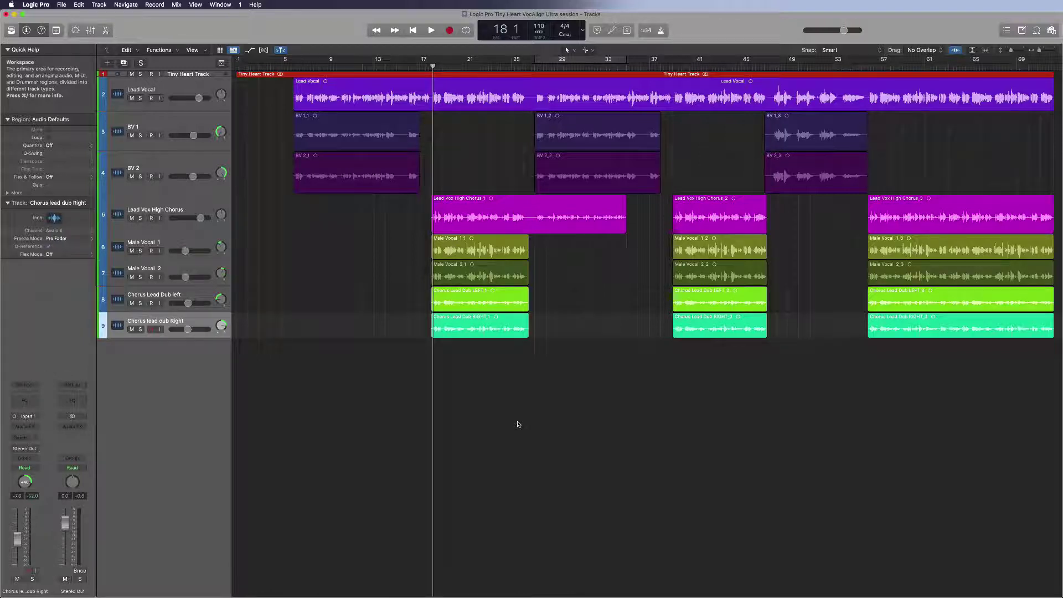
{"action": "key", "text": "x"}
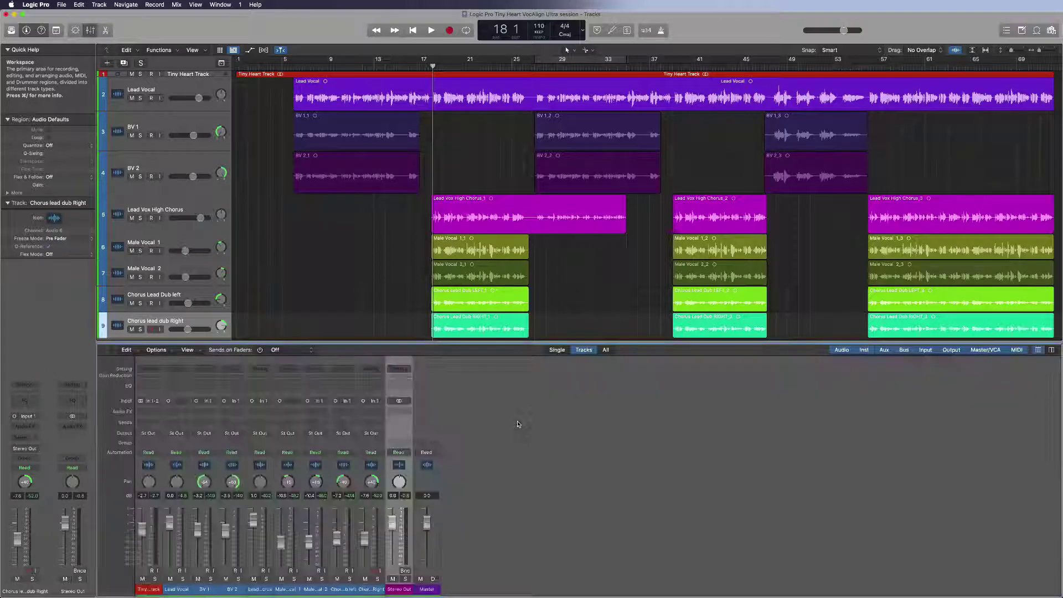
Insert the mono RevoiceProLink AU (ARA) plug-in on the Lead Vocal channel
{"action": "left_click", "coordinate": [150, 589]}
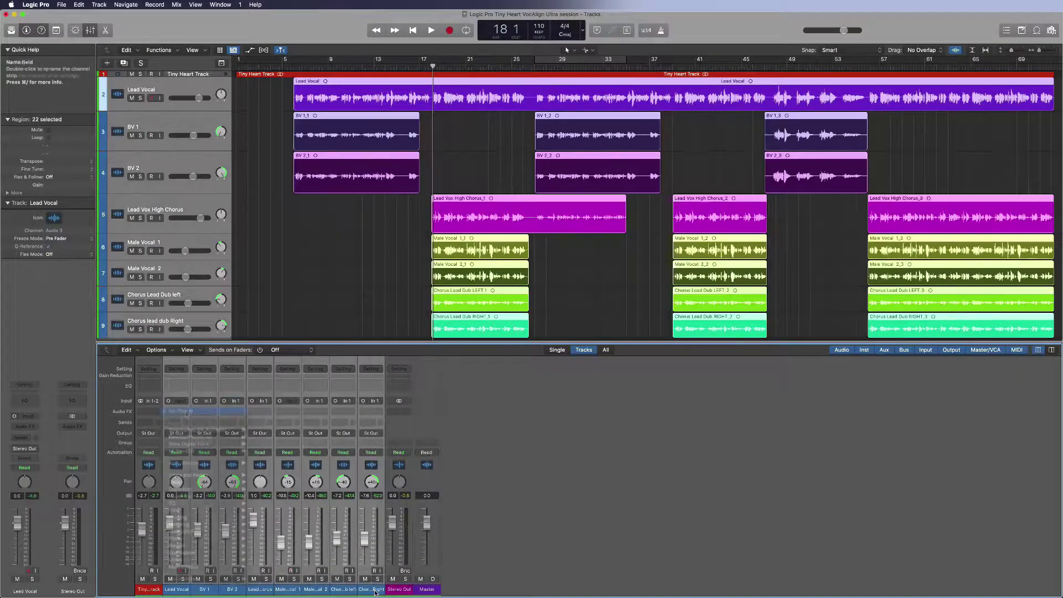
{"action": "left_click", "coordinate": [176, 411]}
{"action": "mouse_move", "coordinate": [159, 561]}
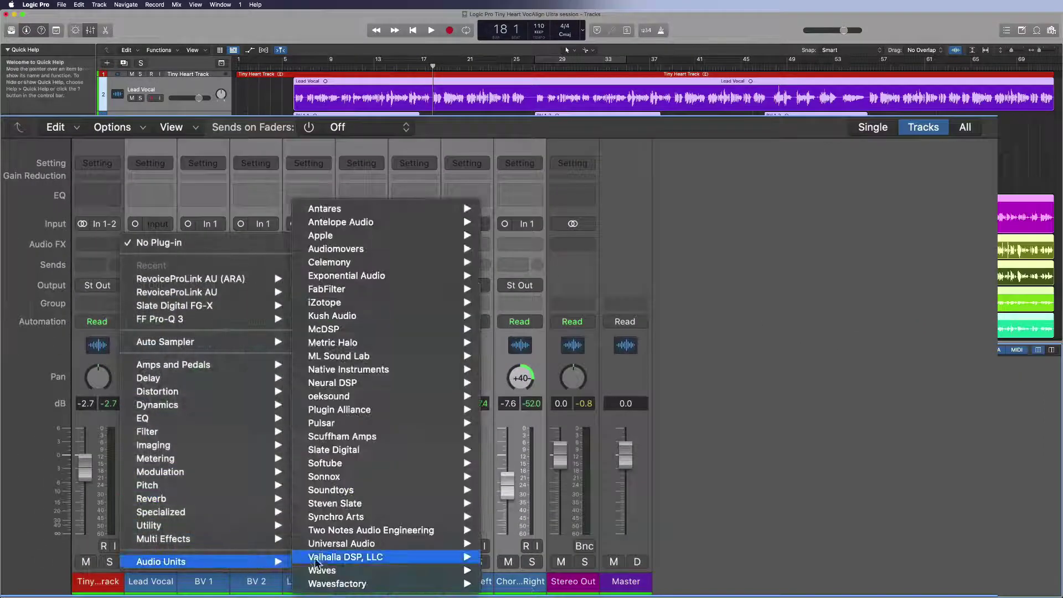
{"action": "mouse_move", "coordinate": [335, 517]}
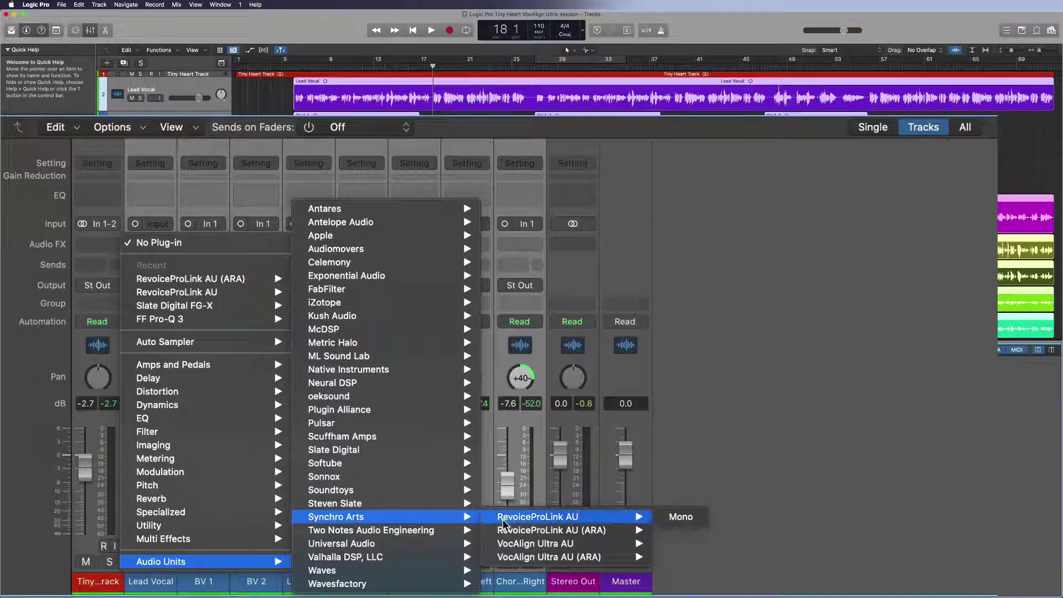
{"action": "mouse_move", "coordinate": [551, 530]}
{"action": "left_click", "coordinate": [679, 529]}
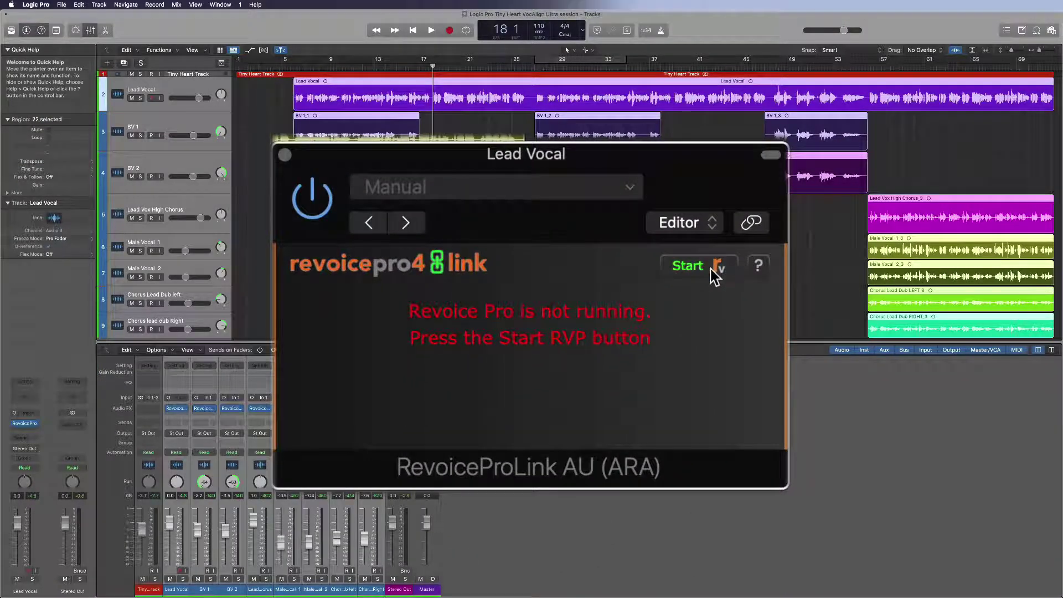
Launch Revoice Pro, confirm the Capture Only function, and drag-select all vocal regions
{"action": "left_click", "coordinate": [710, 269]}
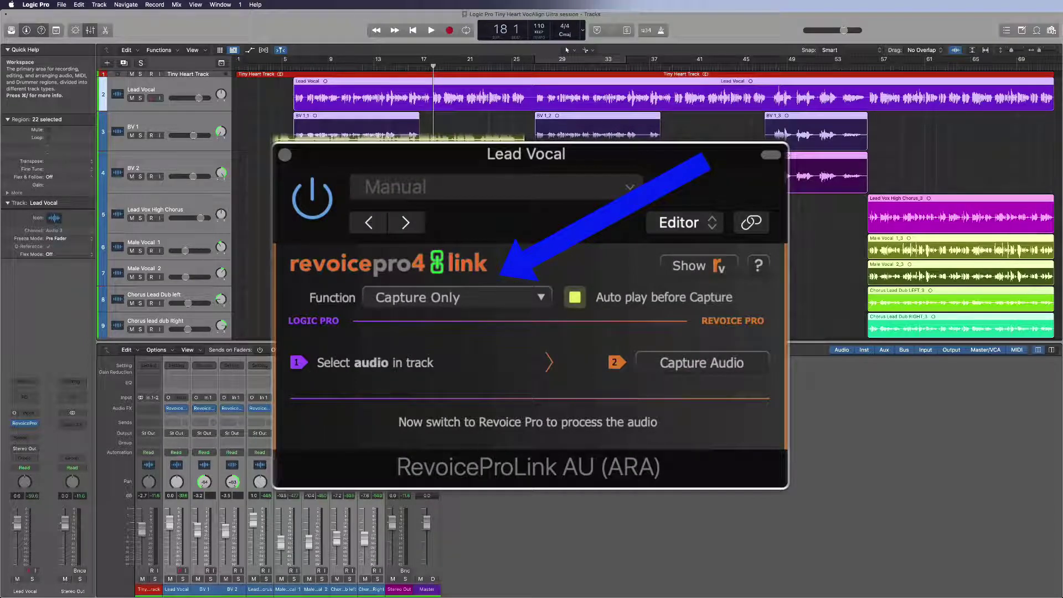
{"action": "left_click", "coordinate": [540, 297]}
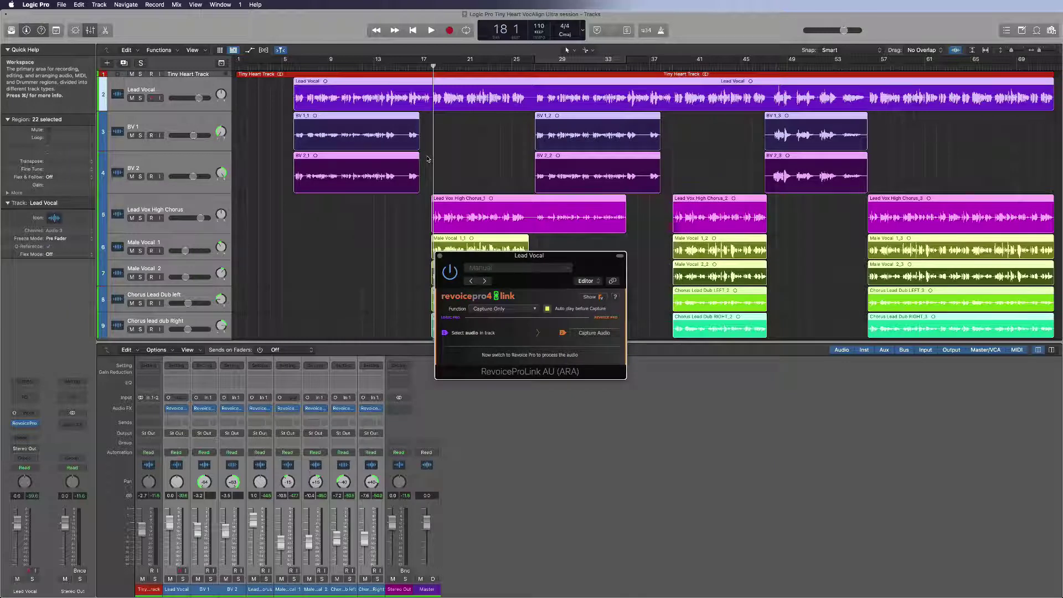
{"action": "mouse_move", "coordinate": [277, 96]}
{"action": "left_mouse_down"}
{"action": "mouse_move", "coordinate": [959, 293]}
{"action": "mouse_move", "coordinate": [1043, 330]}
{"action": "left_mouse_up"}
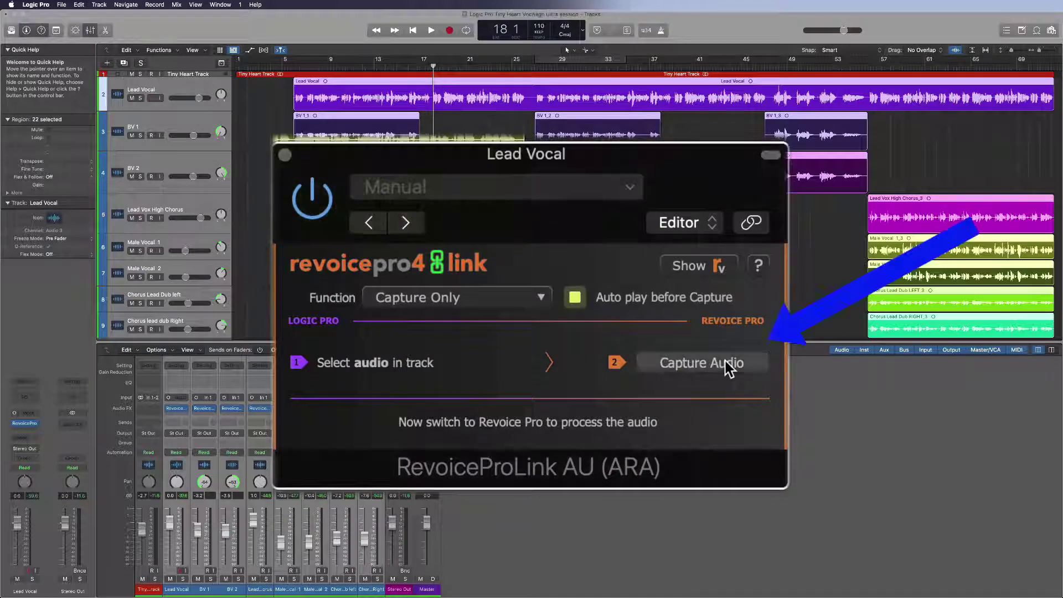
Capture the selected vocals into Revoice Pro and pick the Lead Vocal clip as guide
{"action": "left_click", "coordinate": [701, 362]}
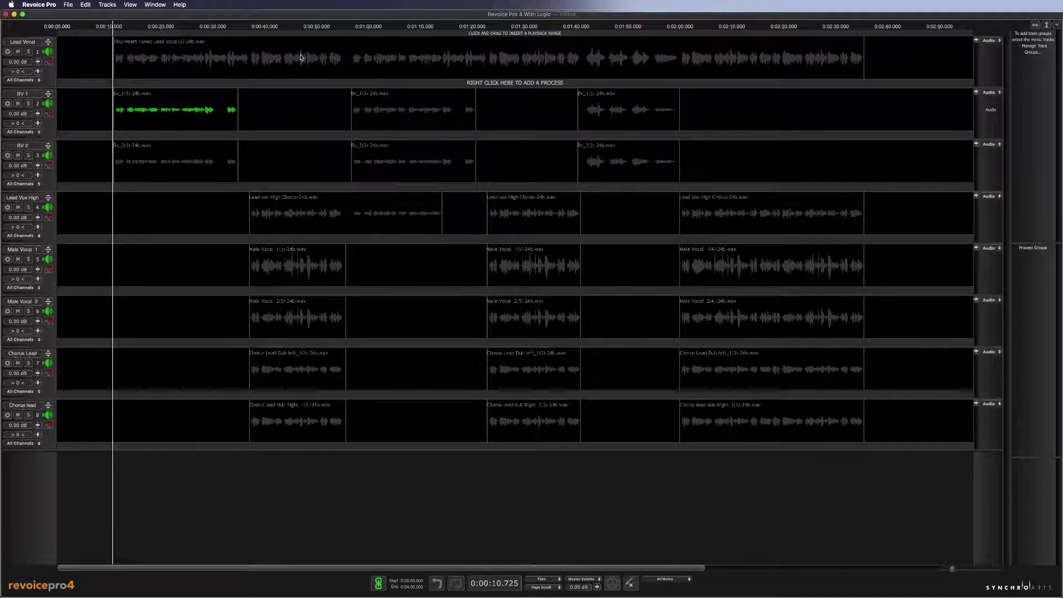
{"action": "left_click", "coordinate": [301, 58]}
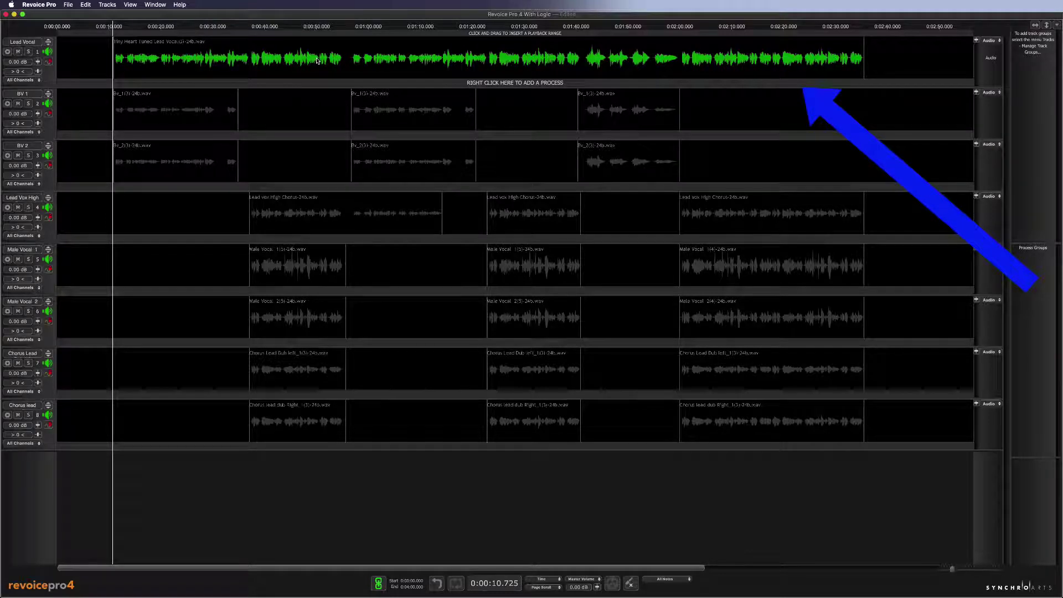
Create seven APT processes with the SmartAlign slightly loose timing and pitch preset, in a new group
{"action": "right_click", "coordinate": [514, 82]}
{"action": "left_click_drag", "start_coordinate": [563, 126], "coordinate": [575, 77]}
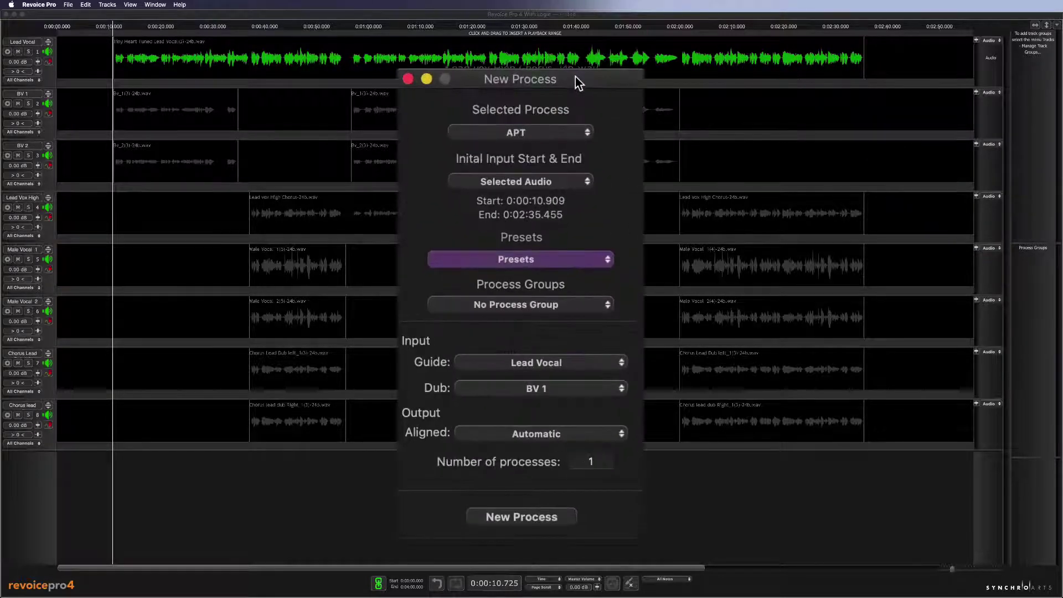
{"action": "left_click", "coordinate": [521, 258]}
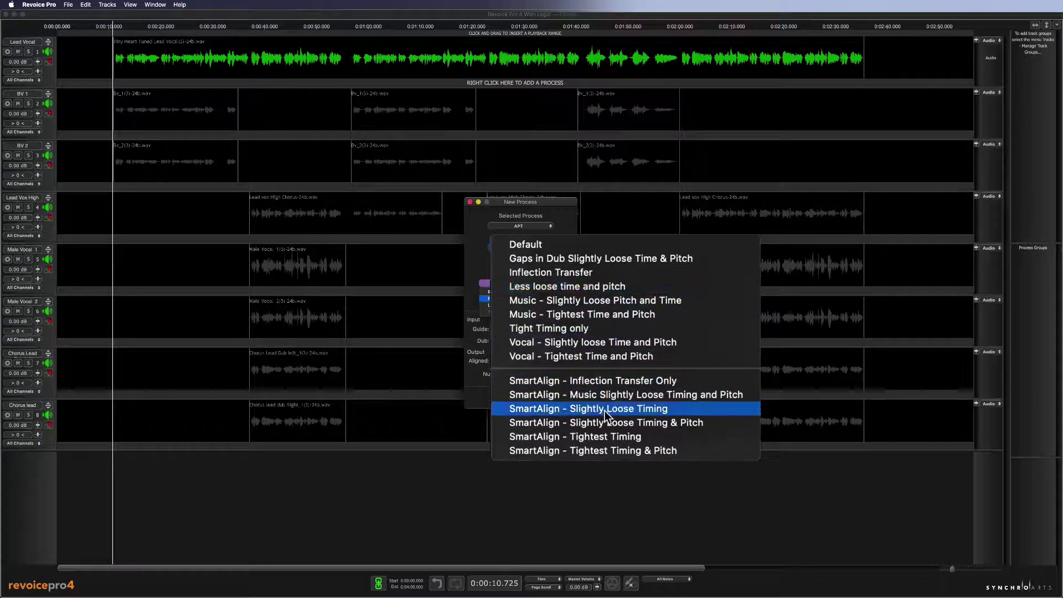
{"action": "left_click", "coordinate": [602, 422]}
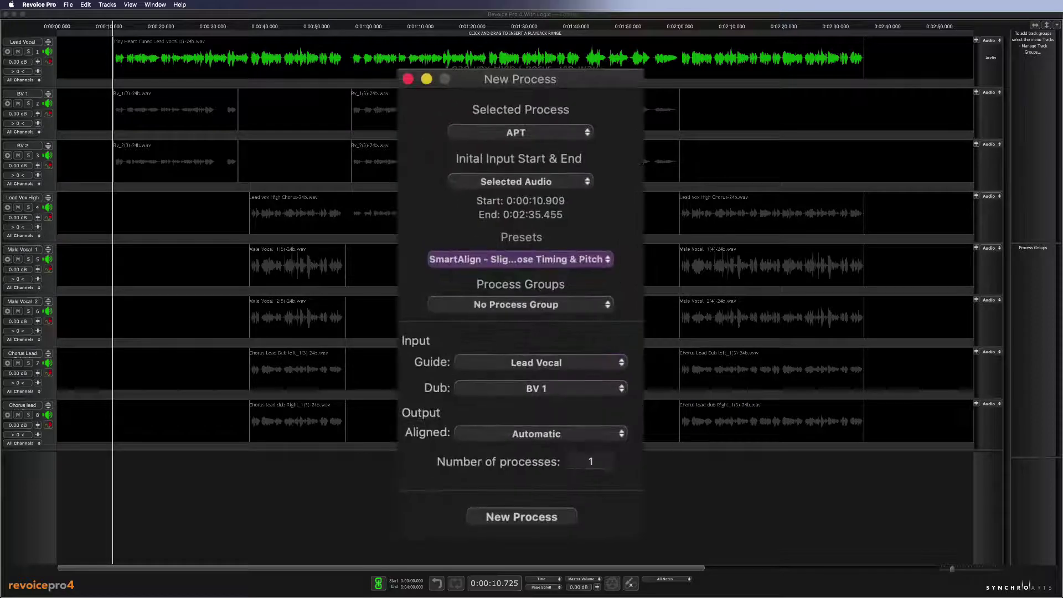
{"action": "left_click", "coordinate": [582, 304]}
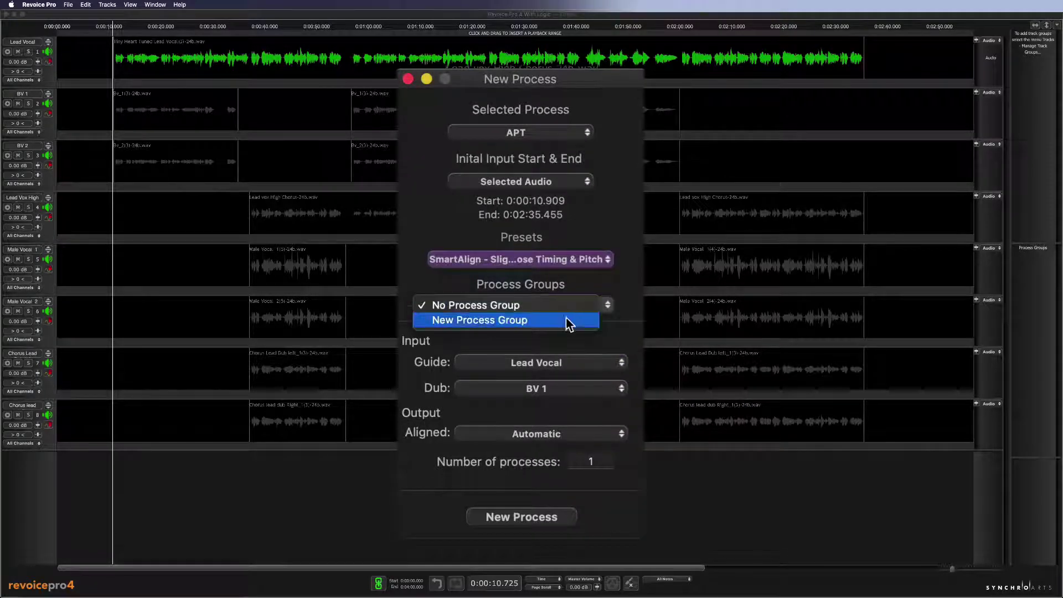
{"action": "left_click", "coordinate": [565, 319]}
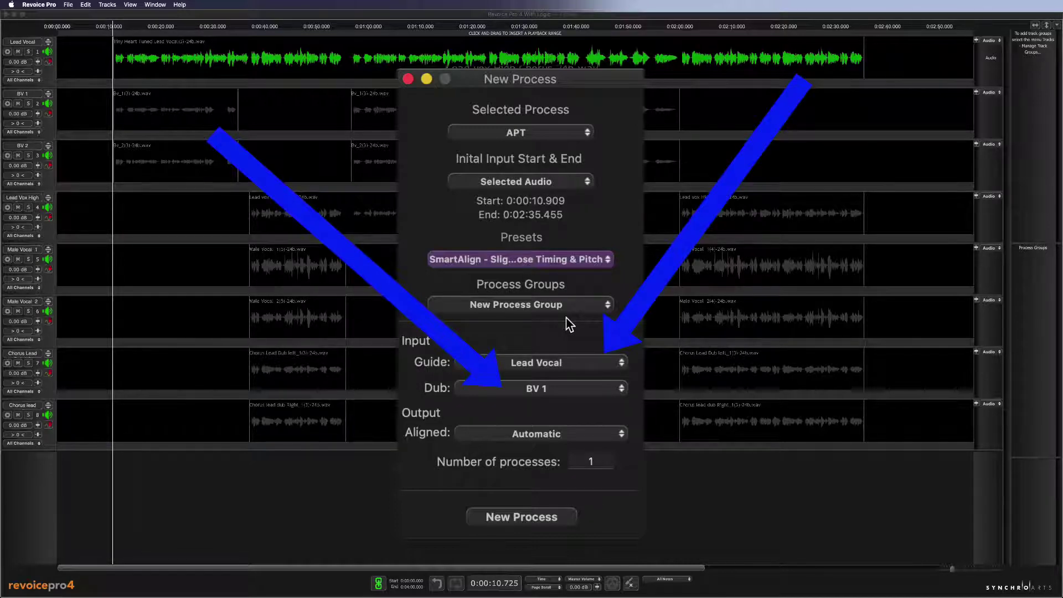
{"action": "left_click", "coordinate": [592, 460]}
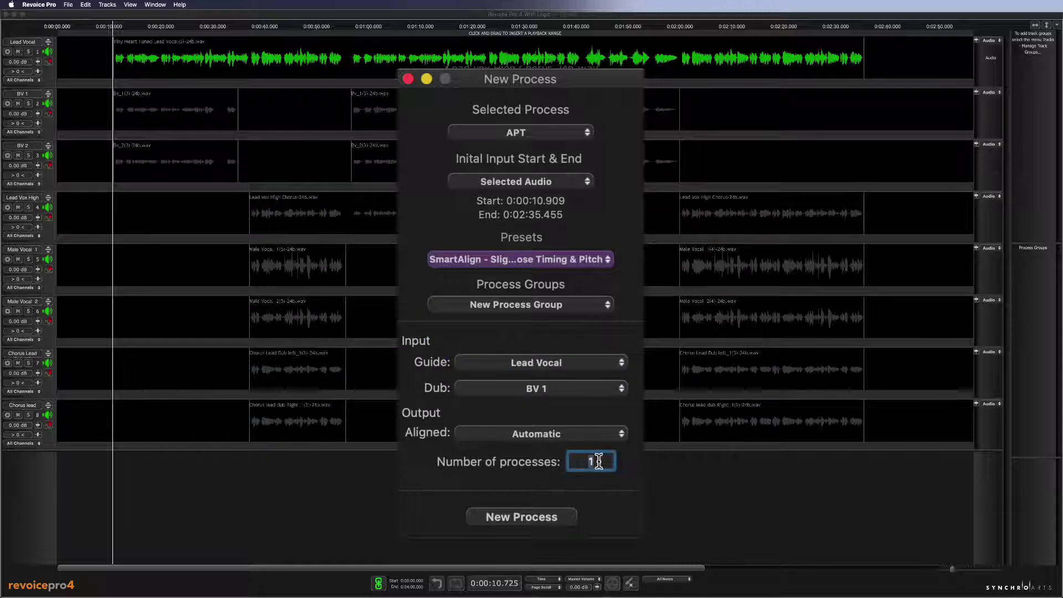
{"action": "type", "text": "7"}
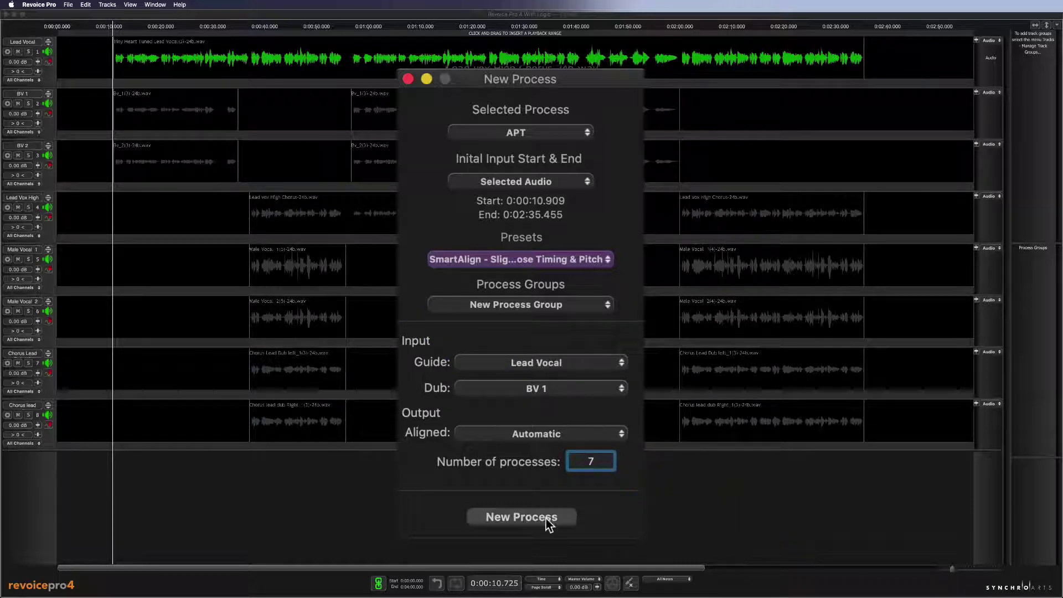
{"action": "left_click", "coordinate": [522, 516]}
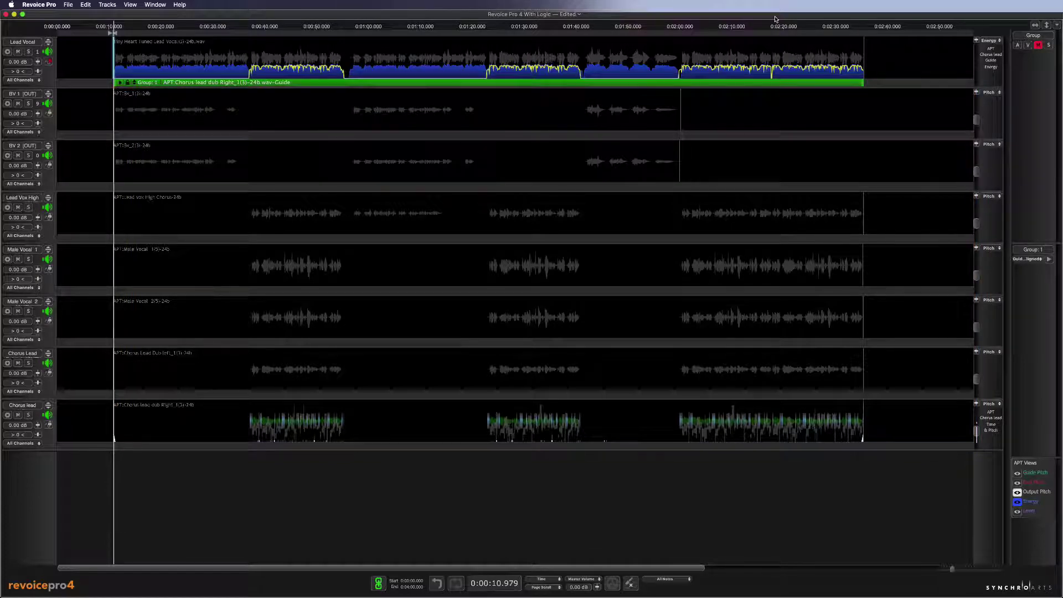
Audition the aligned vocals, then open Group 1's APT settings showing 33 ms tolerance
{"action": "key", "text": "space"}
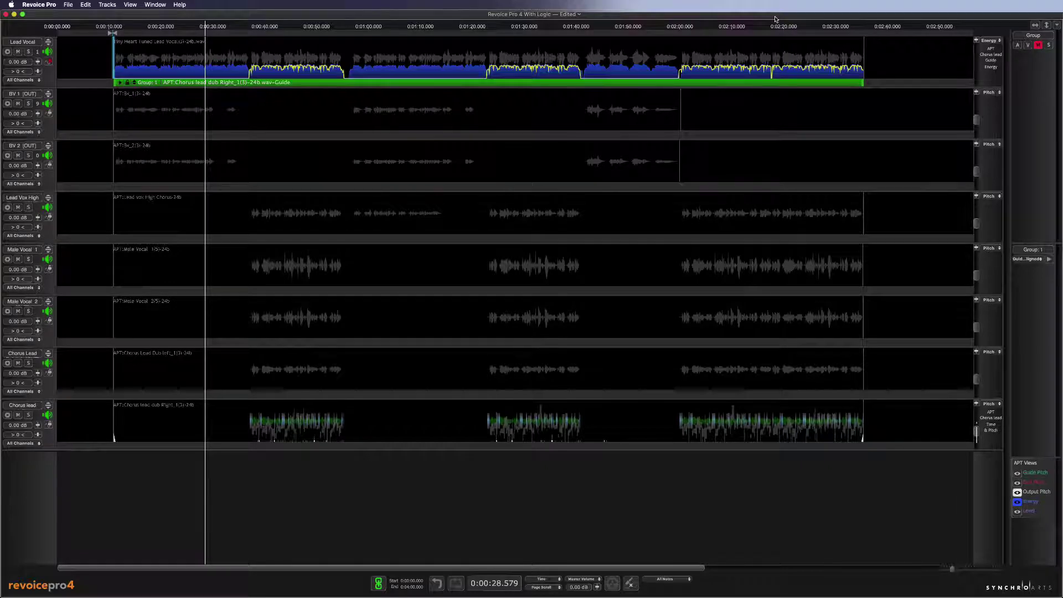
{"action": "double_click", "coordinate": [576, 82]}
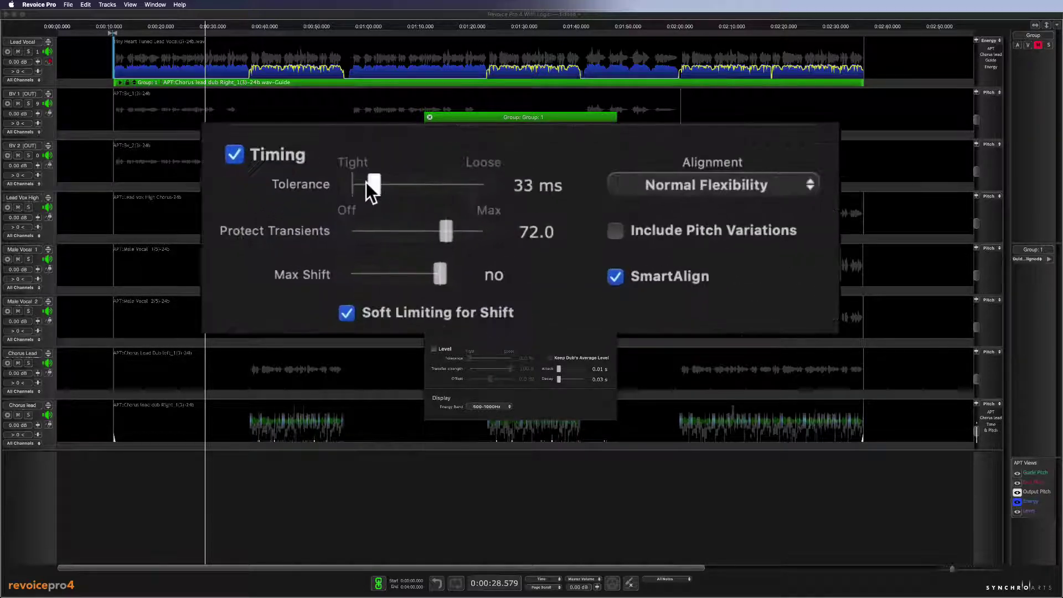
Set the group's timing tolerance to 17 ms and replay the aligned vocals
{"action": "left_click_drag", "start_coordinate": [468, 213], "coordinate": [465, 213]}
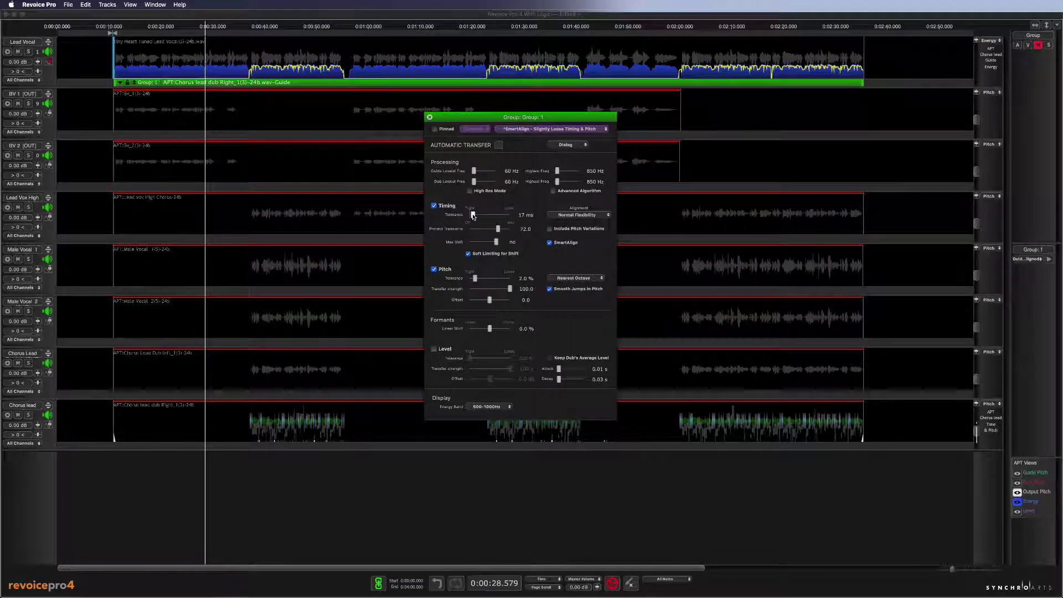
{"action": "key", "text": "space"}
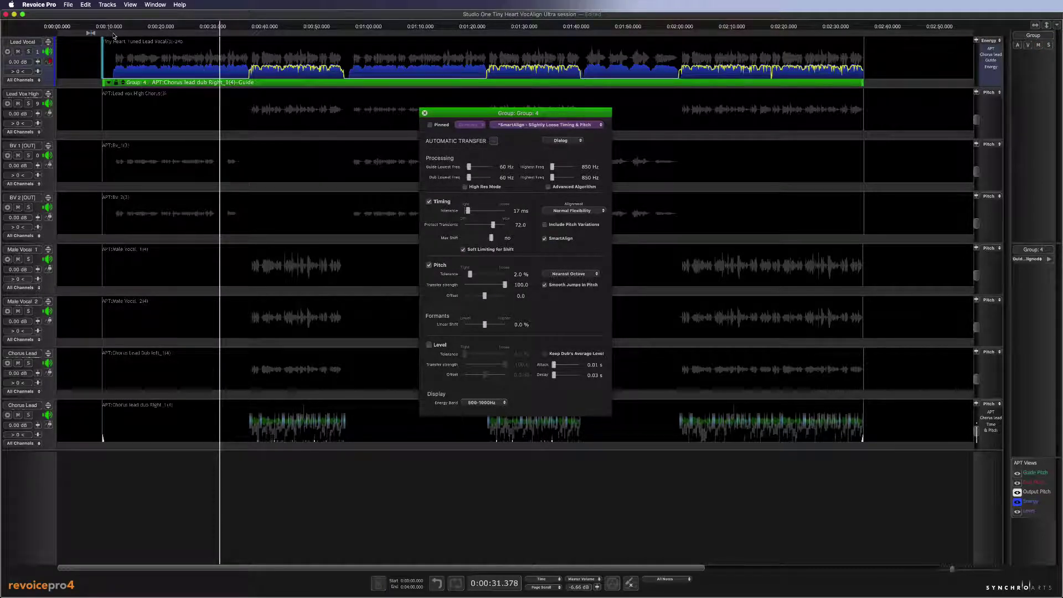
Audition the aligned vocals from about 0:37 on the ruler
{"action": "left_click", "coordinate": [251, 31]}
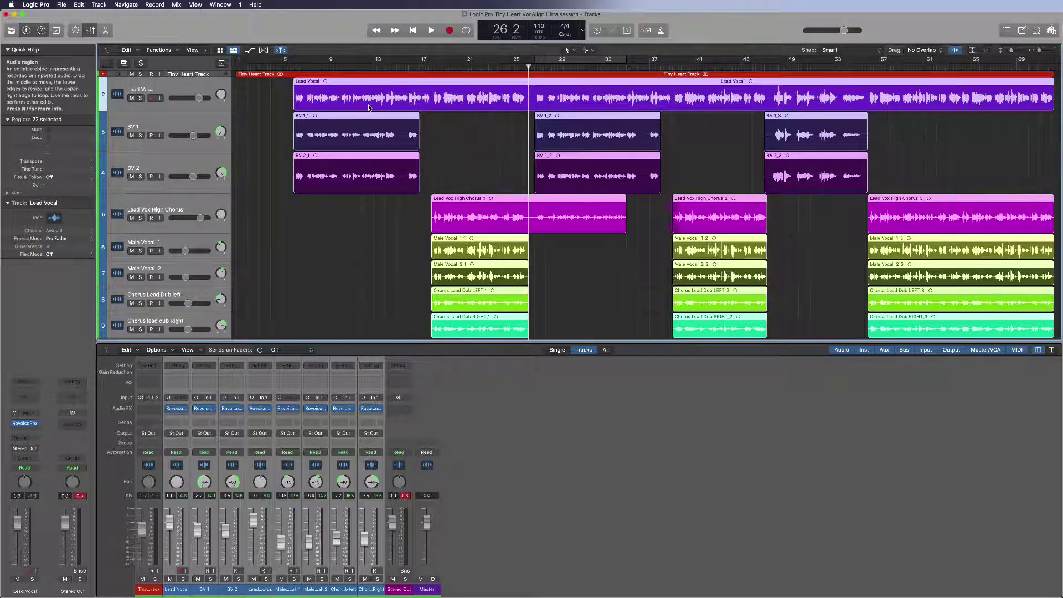
{"action": "right_click", "coordinate": [367, 100]}
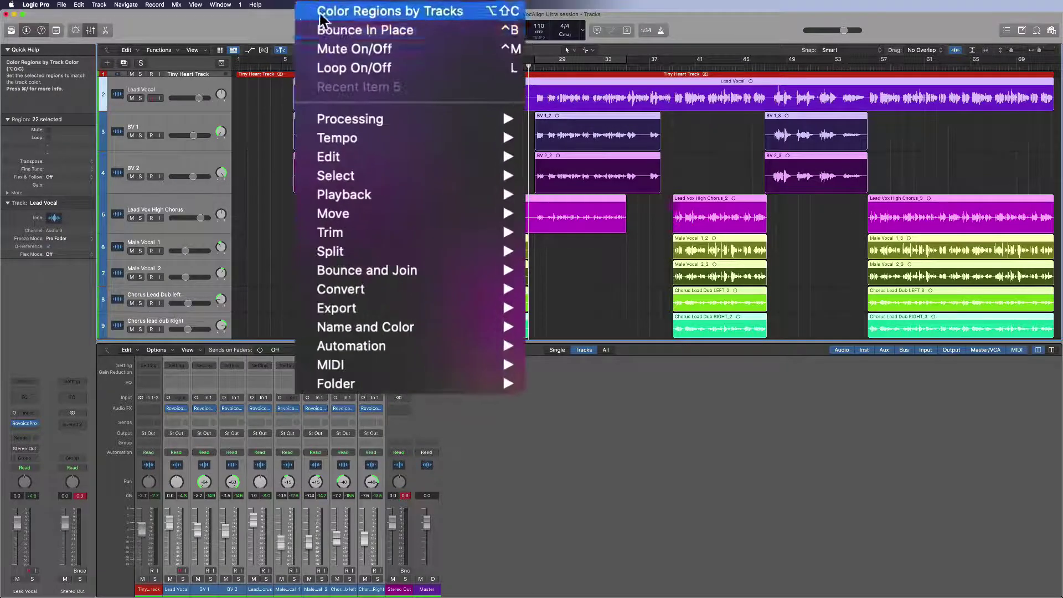
{"action": "left_click", "coordinate": [326, 29]}
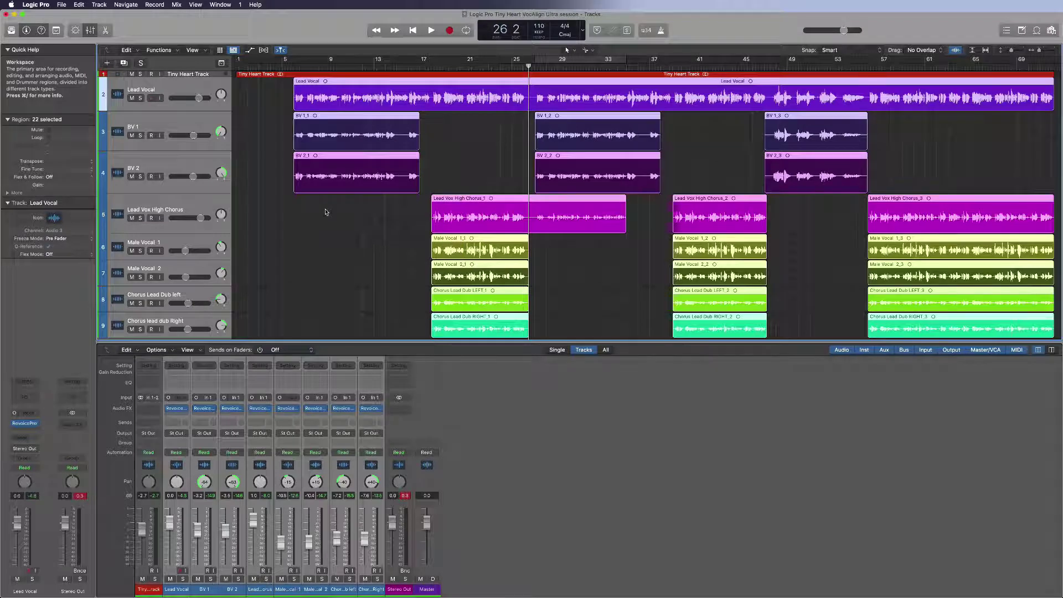
Start playback of the aligned vocal session near bar 5
{"action": "double_click", "coordinate": [294, 65]}
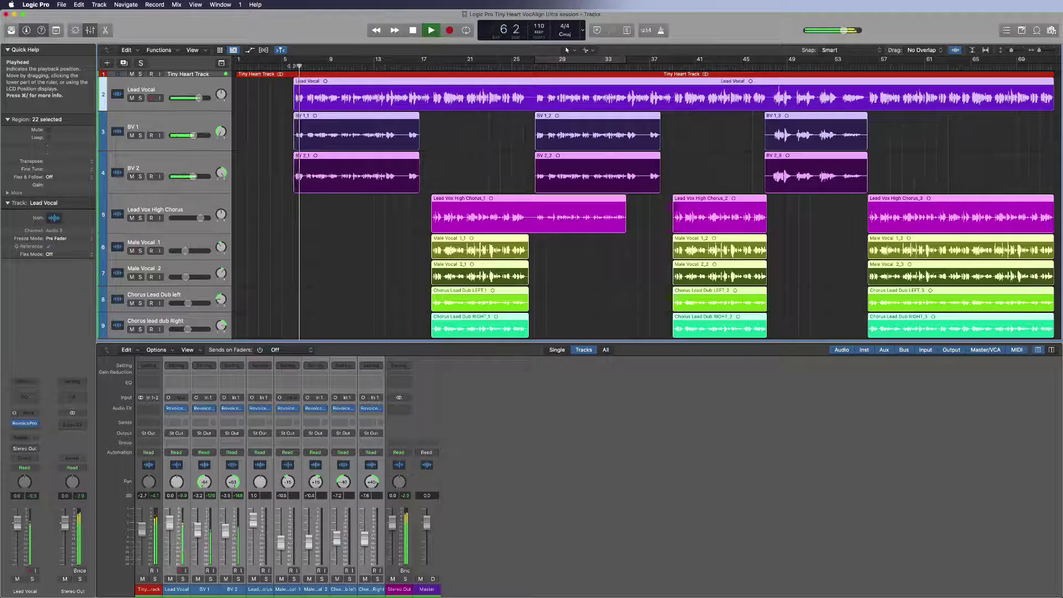